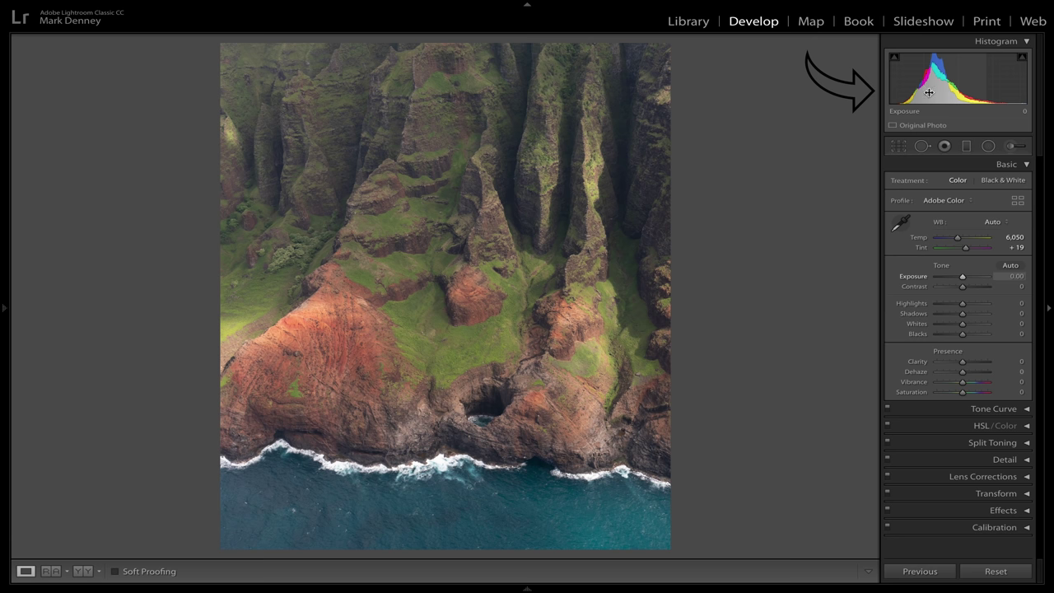
Compare the cliff photo at Contrast −100 and +100 several times, and reset Contrast to its default
drag(961, 286, 900, 286)
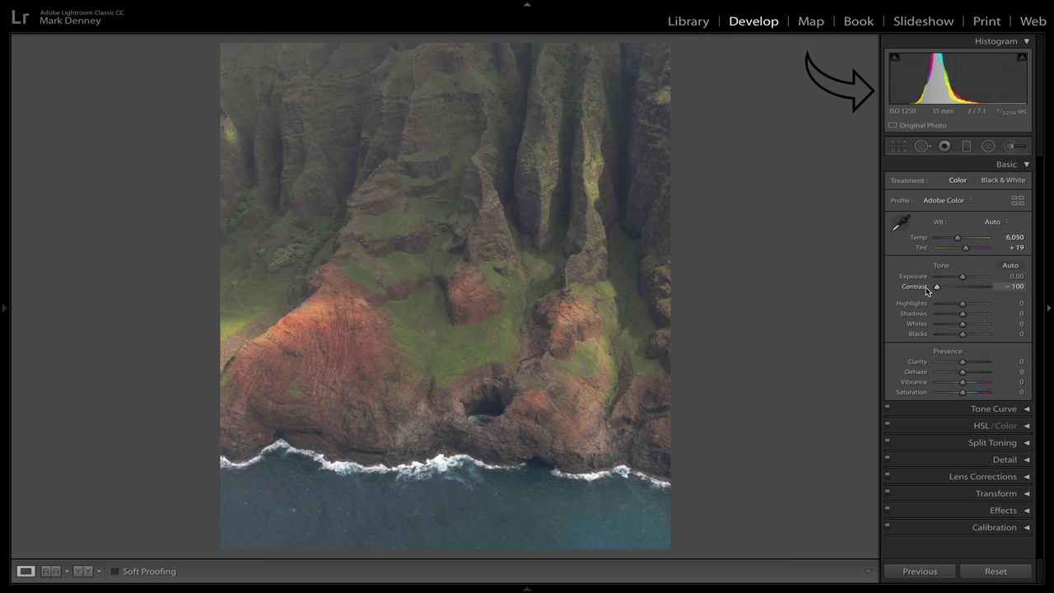
drag(925, 290, 1039, 303)
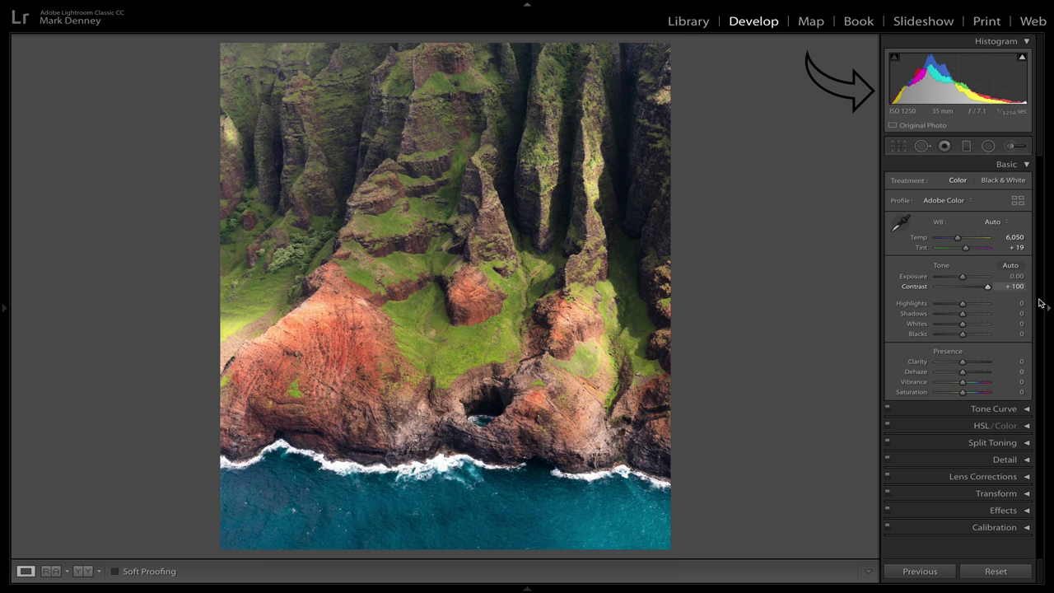
click(934, 292)
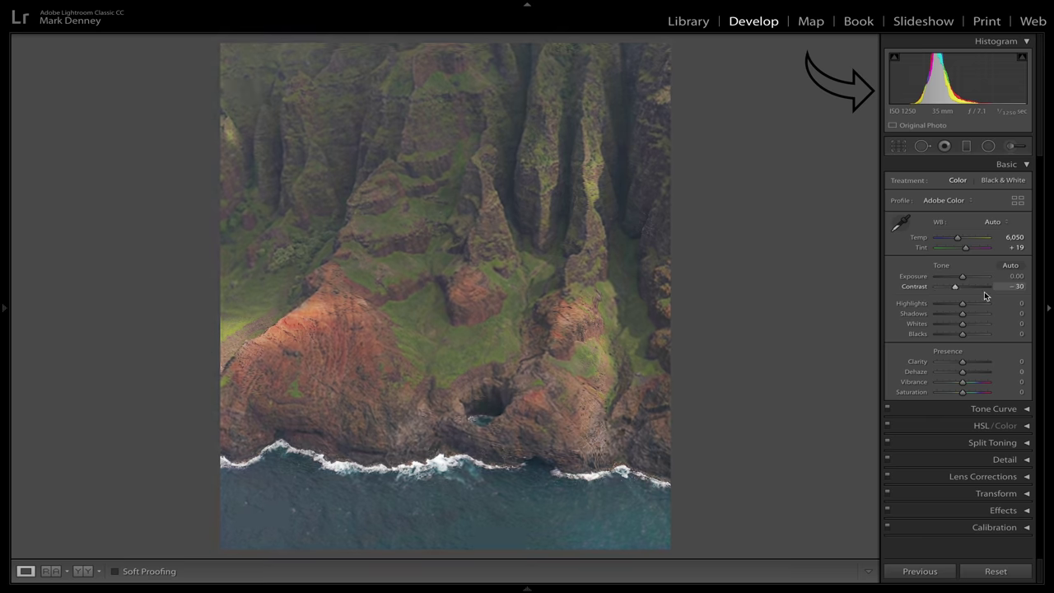
click(986, 292)
click(934, 288)
click(985, 288)
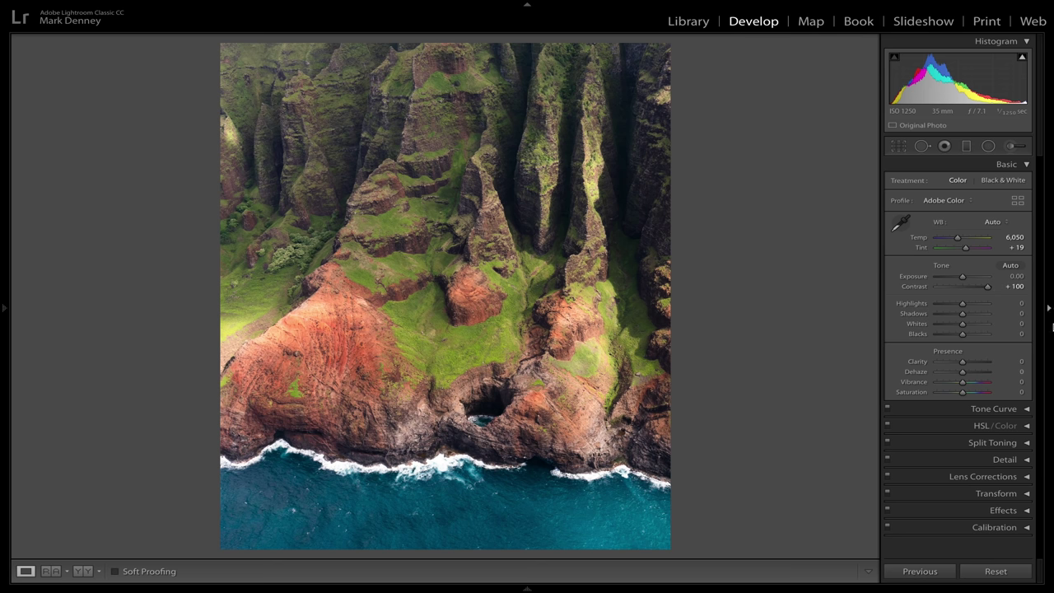
double_click(928, 288)
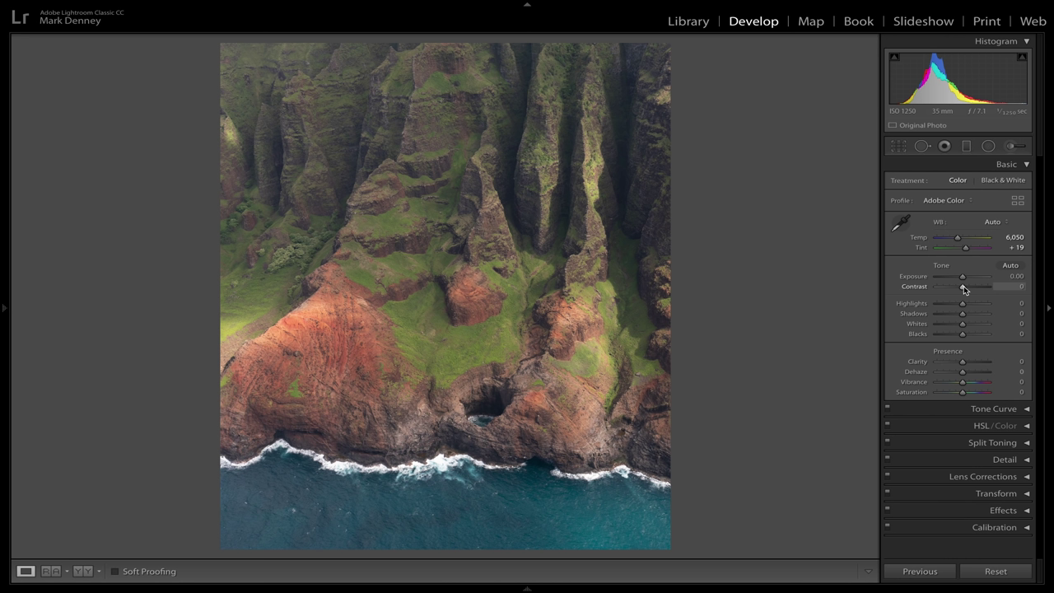
Compare the cliff photo without added contrast against Contrast +73 and +67, ending with Contrast raised again
drag(966, 288, 978, 290)
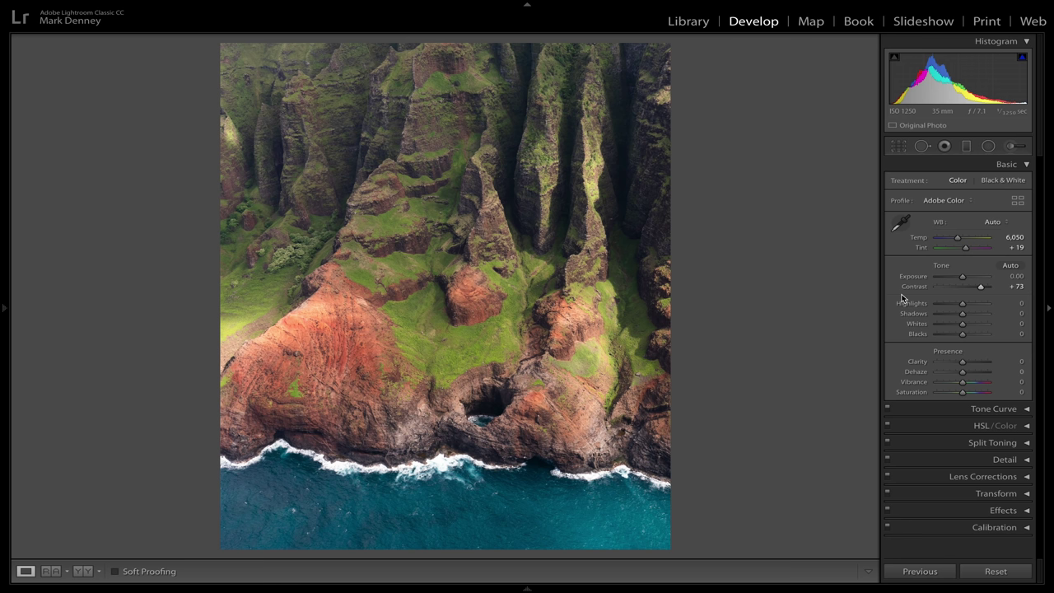
key(ctrl+z)
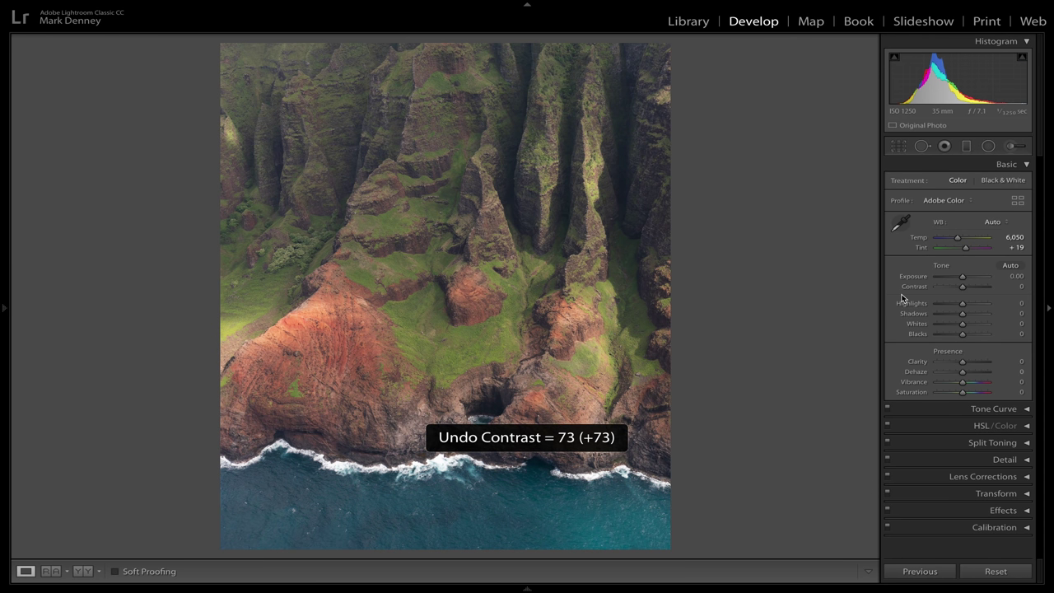
click(980, 287)
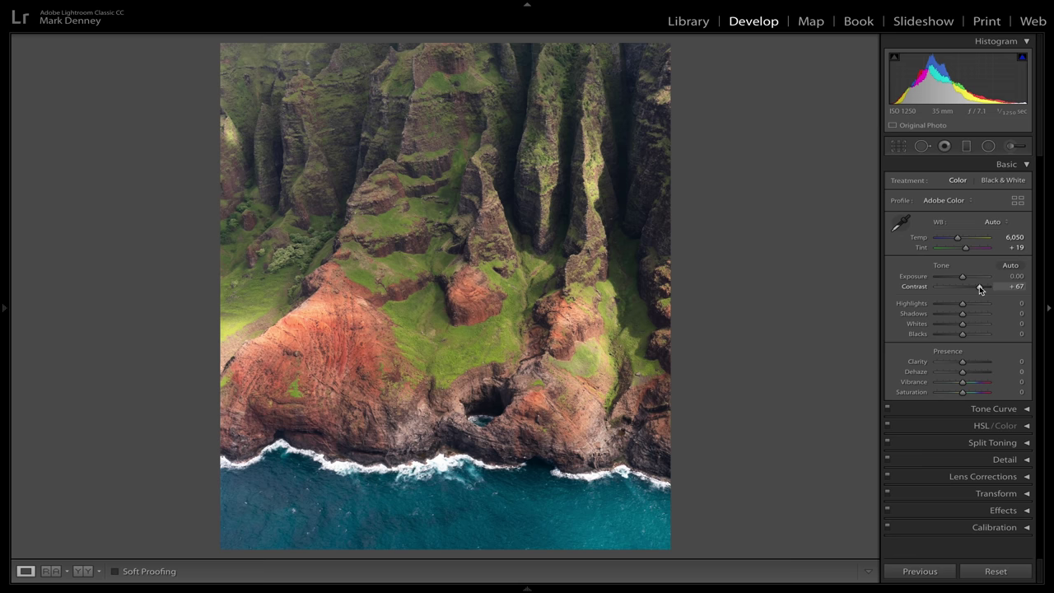
key(ctrl+z)
click(982, 288)
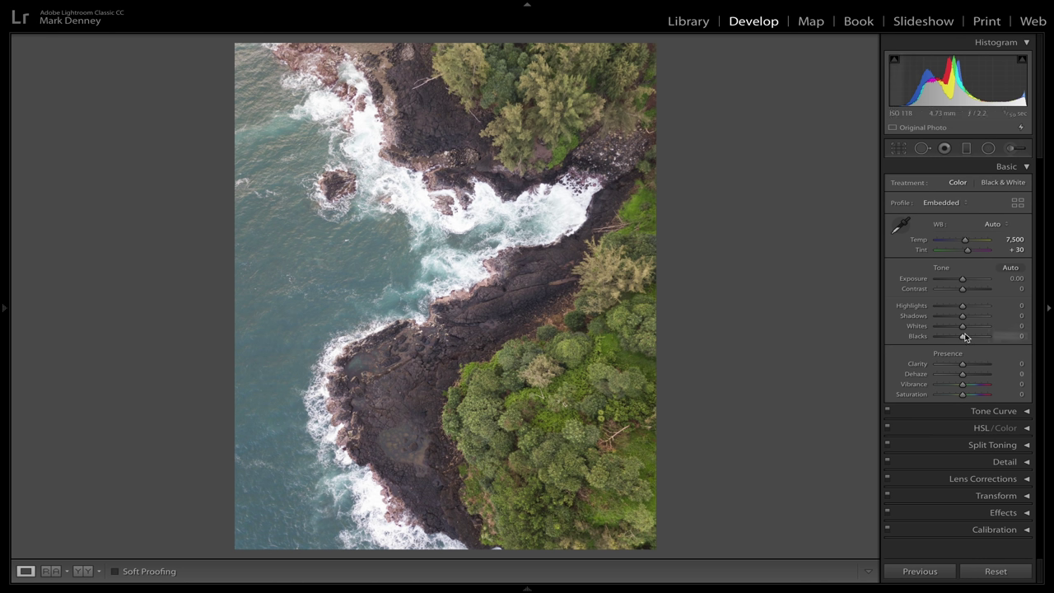
Try the coastline photo's Blacks at +100, −100 and −67, undo the changes and reset Blacks
drag(963, 340, 993, 343)
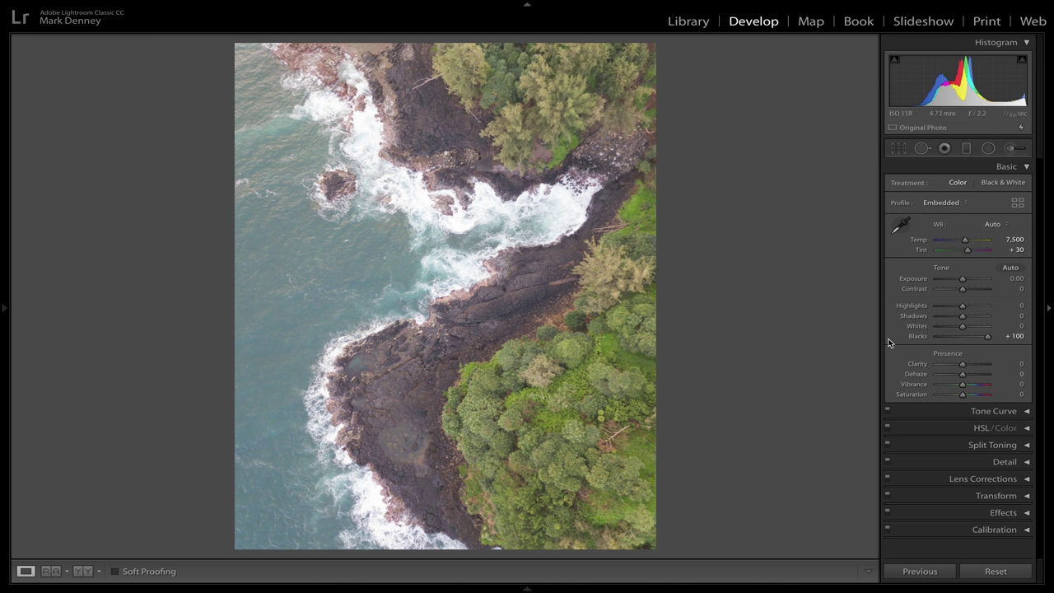
drag(987, 337, 930, 336)
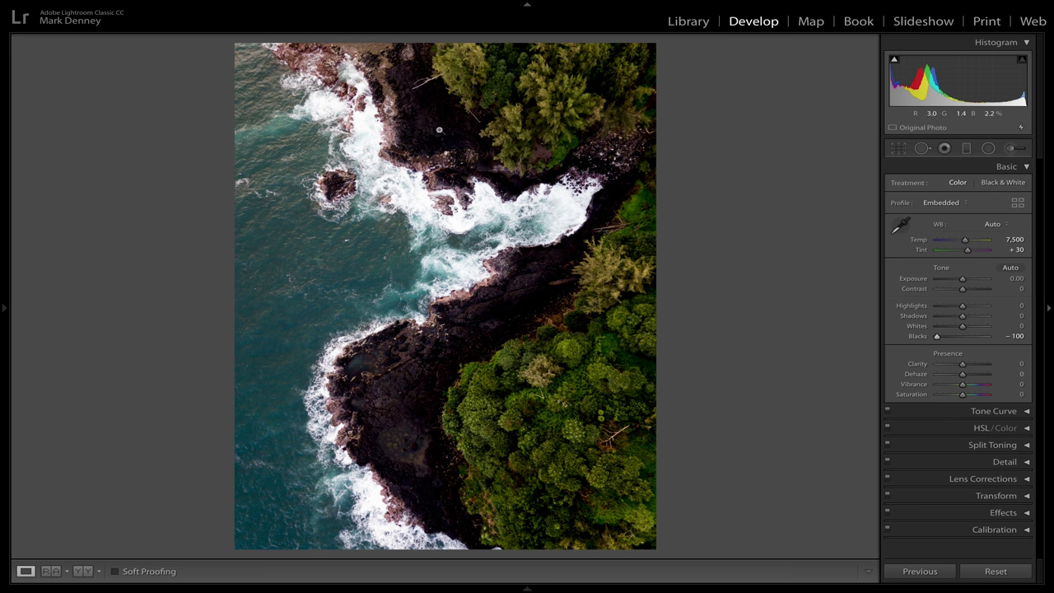
shift+double_click(939, 338)
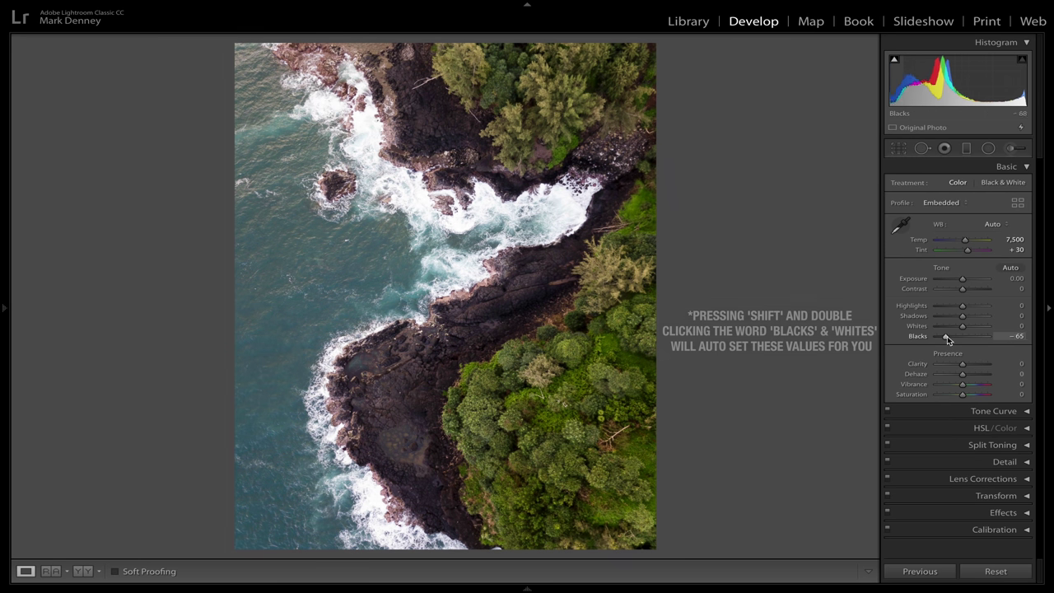
drag(952, 338, 945, 338)
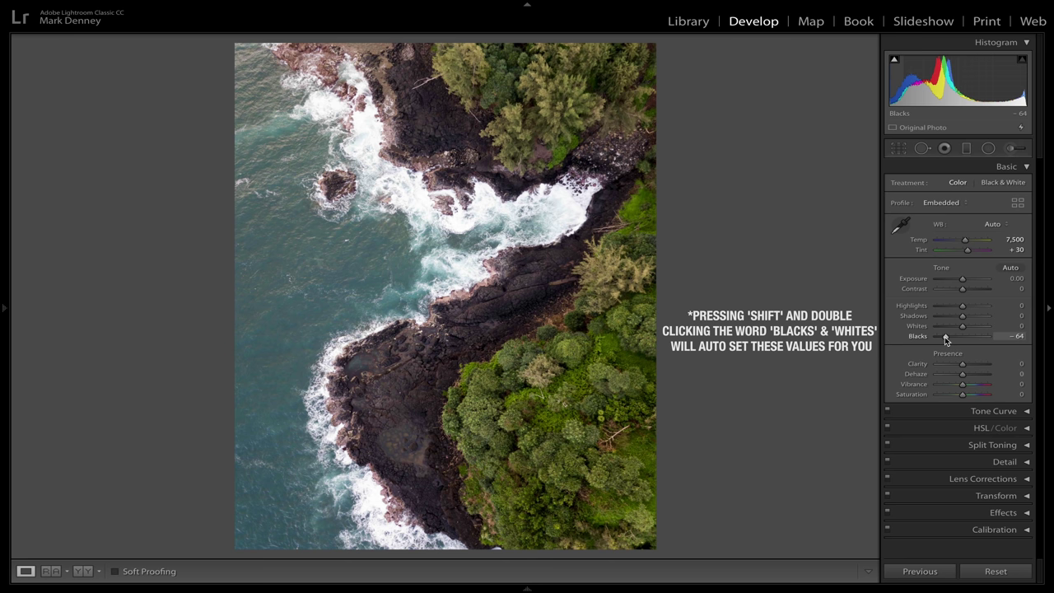
drag(945, 339, 945, 339)
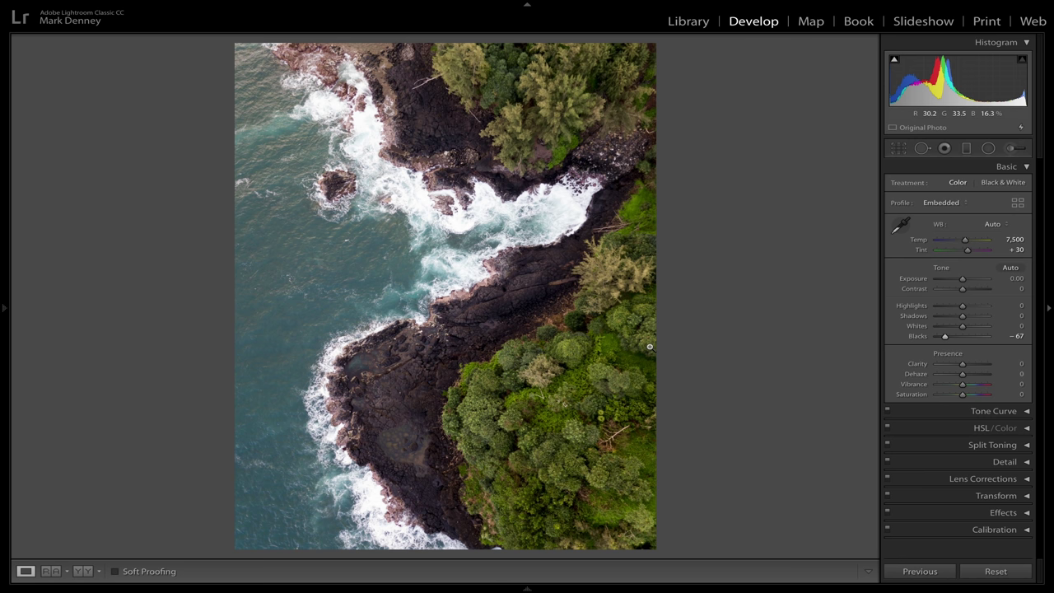
key(ctrl+z)
key(ctrl+z)
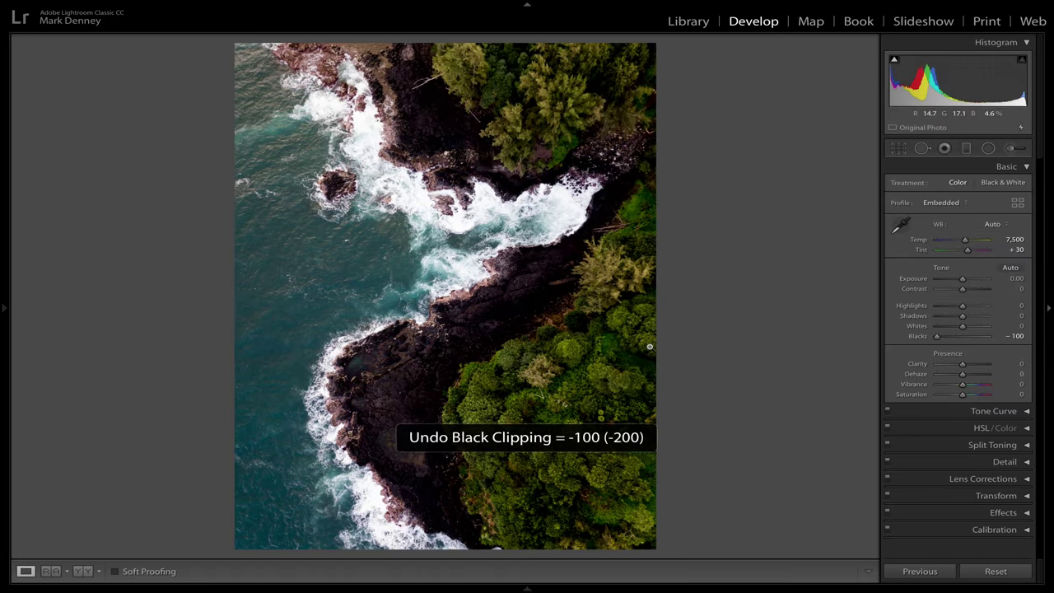
double_click(915, 335)
Compare the coastline photo's unadjusted dark areas with Blacks at −69 and −64, and reset Blacks
click(942, 337)
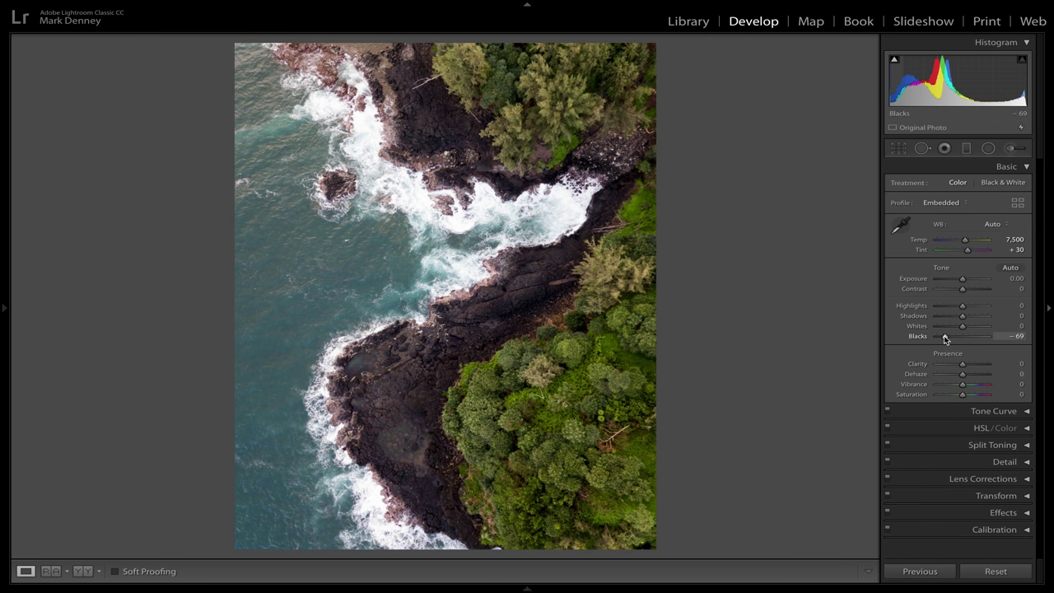
key(ctrl+z)
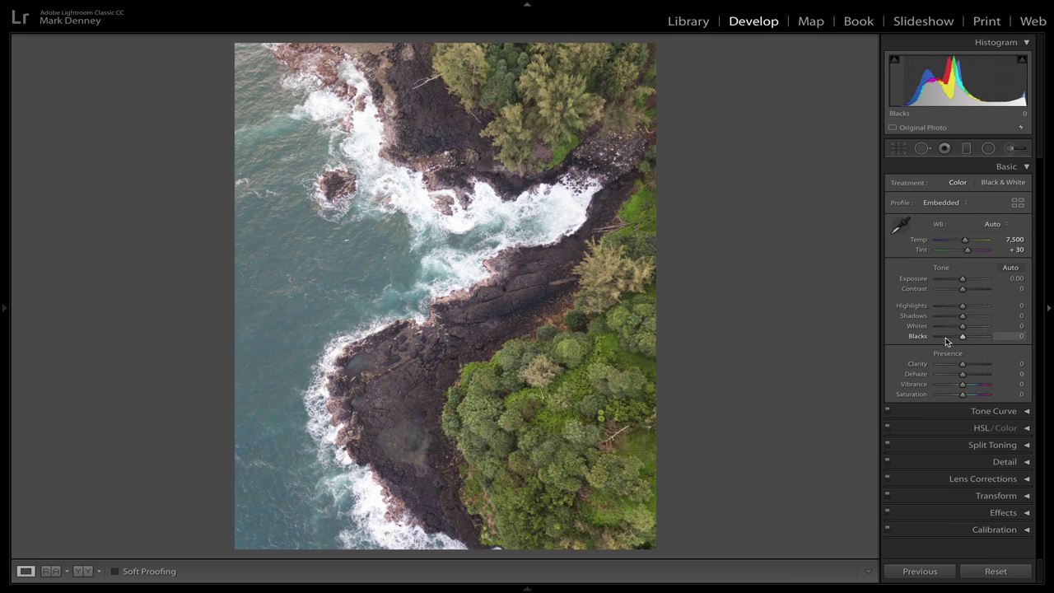
click(945, 337)
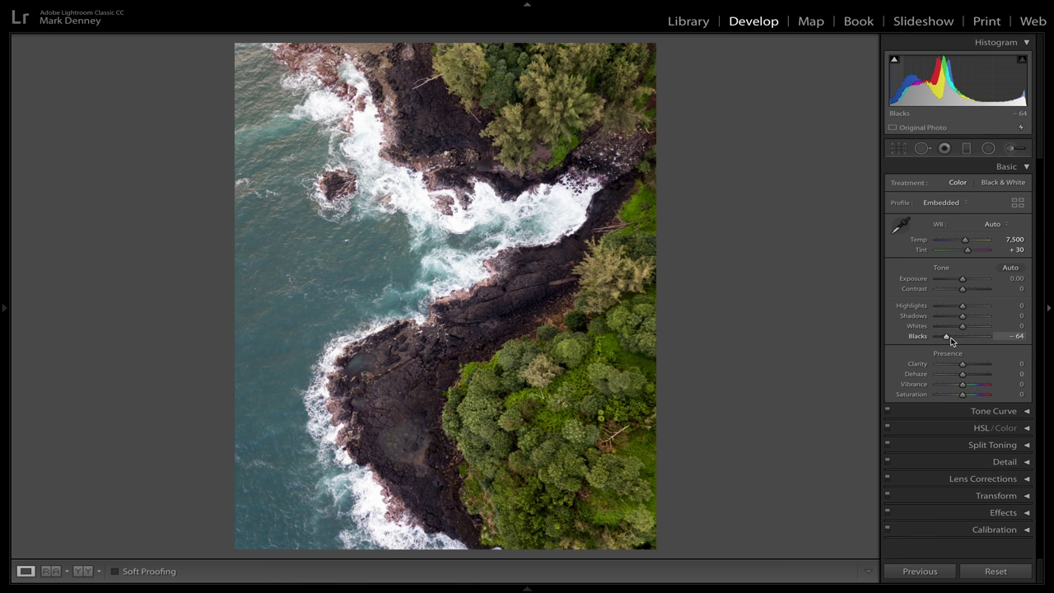
double_click(921, 337)
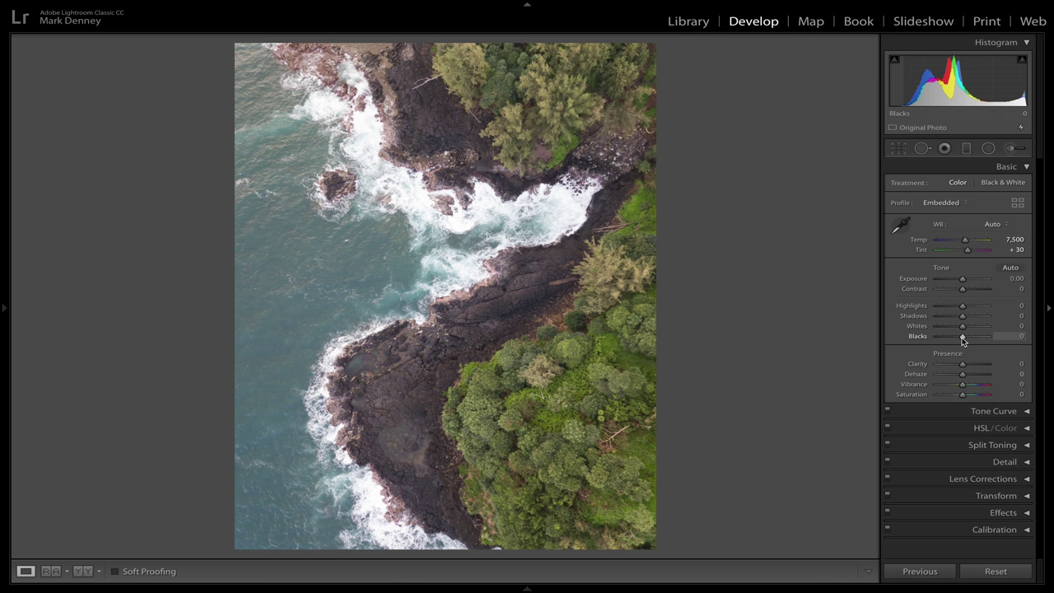
Lift the coastline photo's Blacks to +100, reduce them to +70, and reset the adjustment
drag(963, 339, 1017, 342)
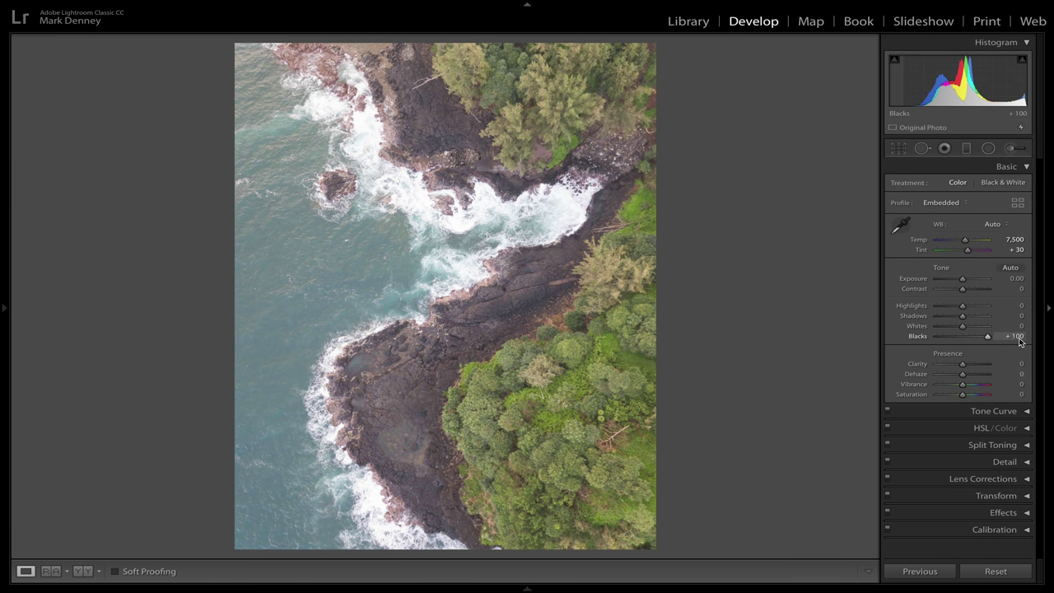
mouse_move(991, 344)
mouse_down()
mouse_move(966, 338)
mouse_move(1007, 341)
mouse_move(928, 343)
mouse_move(1002, 341)
mouse_move(946, 337)
mouse_move(973, 337)
mouse_up()
double_click(912, 337)
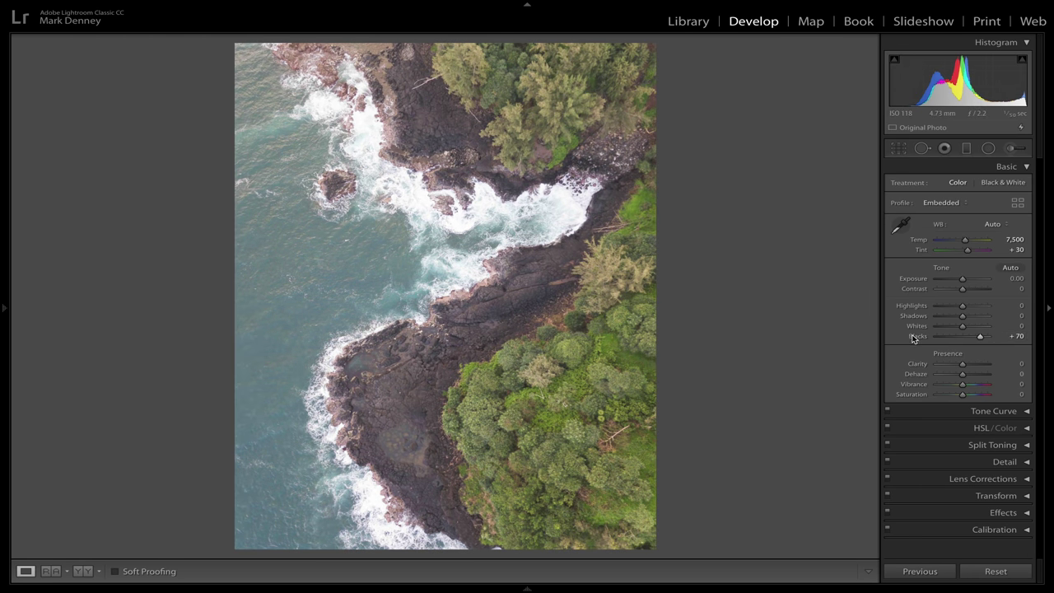
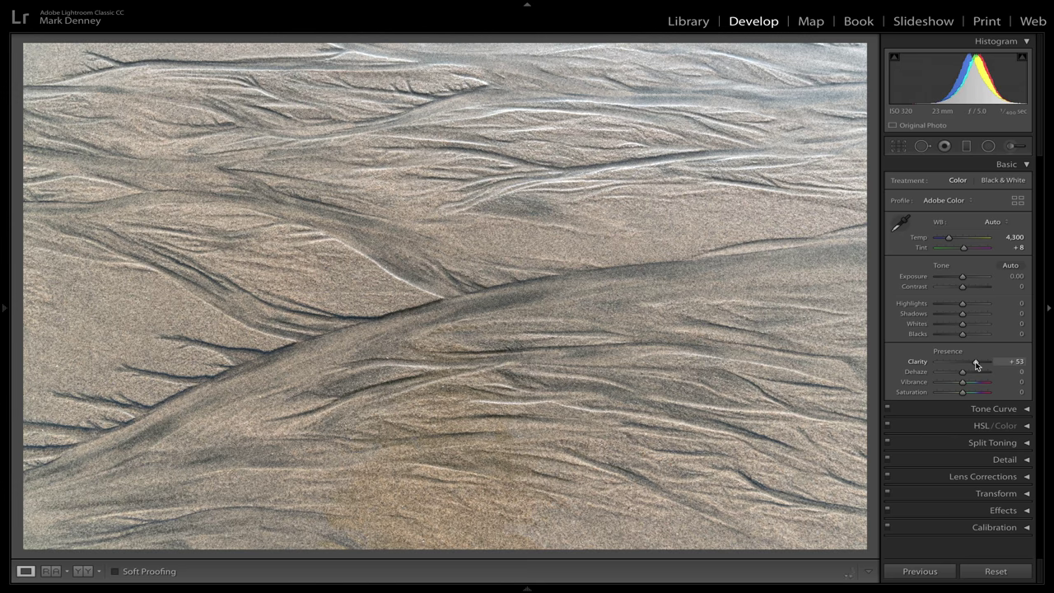
Try Clarity at +59 and +69 on the sand photo, checking the texture up close against Clarity 0
drag(975, 365, 977, 365)
click(497, 273)
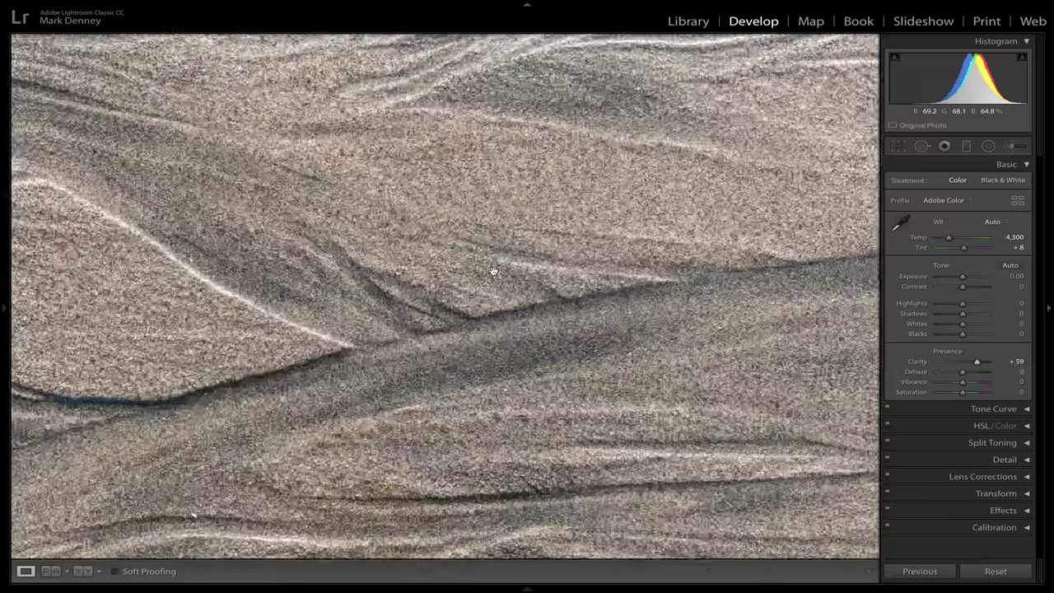
double_click(923, 366)
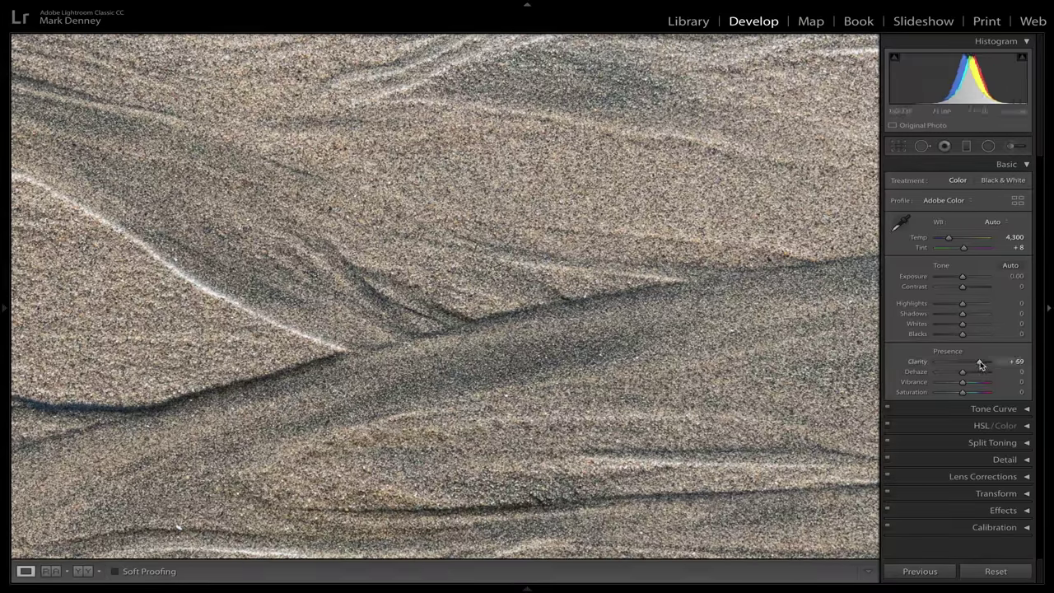
click(980, 364)
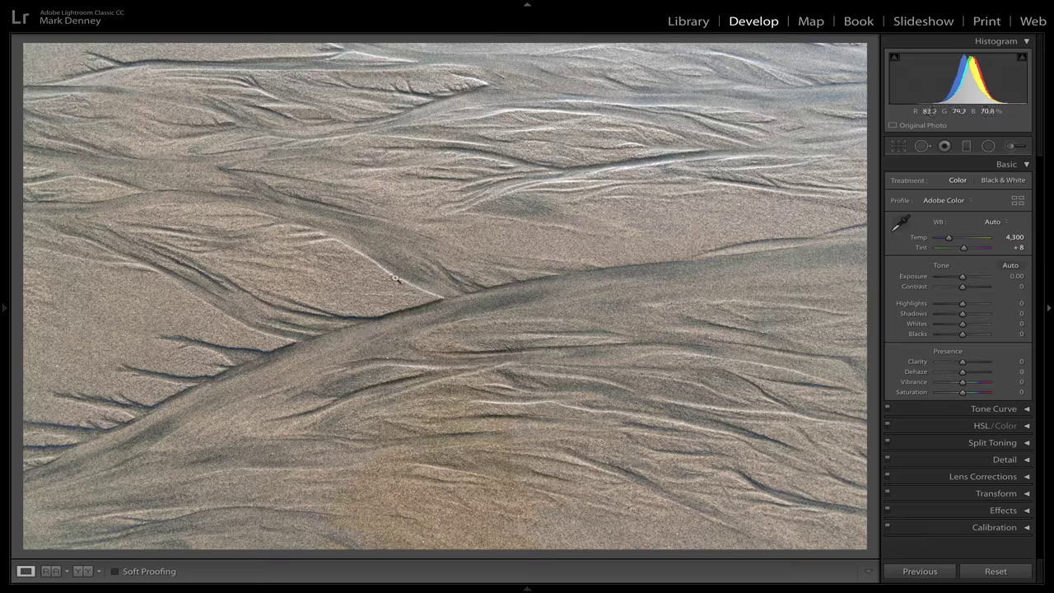
Inspect the sand grain up close while comparing Clarity 0 with +100, and return to the full photo
click(394, 279)
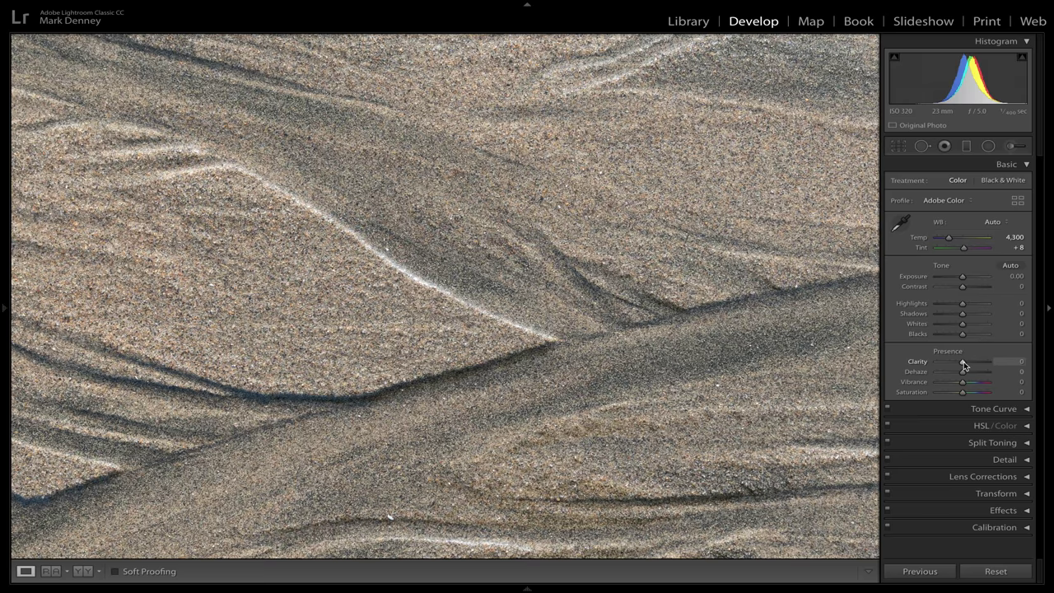
drag(965, 364, 1024, 361)
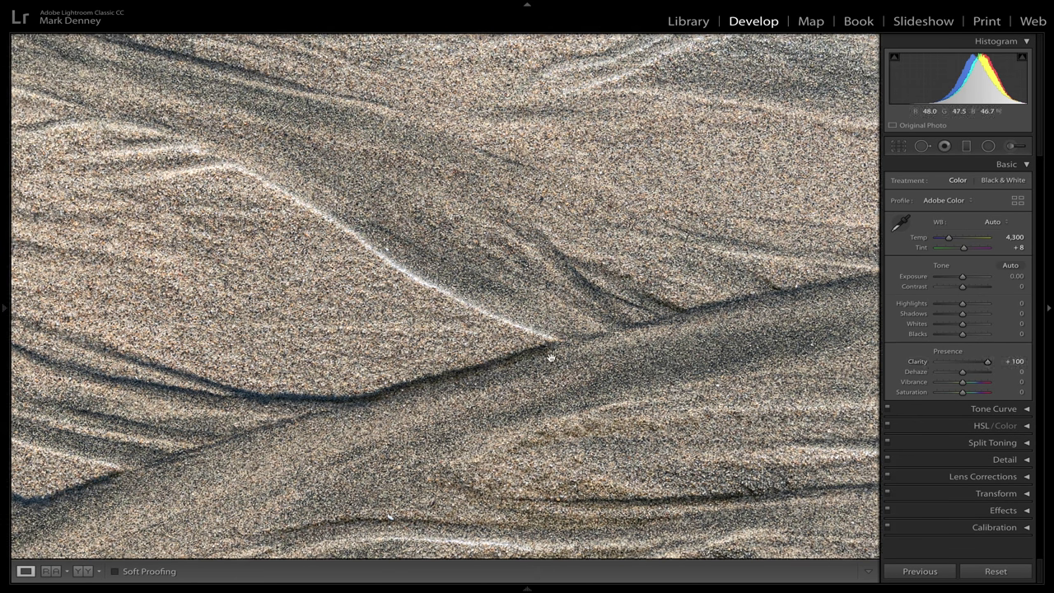
double_click(916, 361)
drag(961, 361, 998, 367)
click(347, 300)
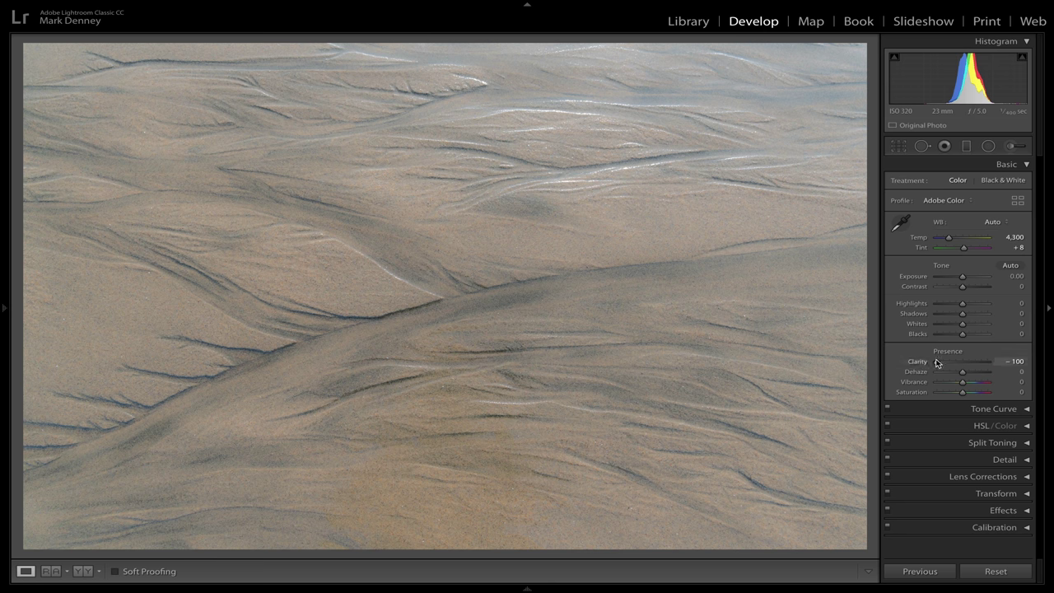
Compare the whole sand photo at Clarity +100 and −100, ending with Clarity raised again
drag(974, 364, 1019, 363)
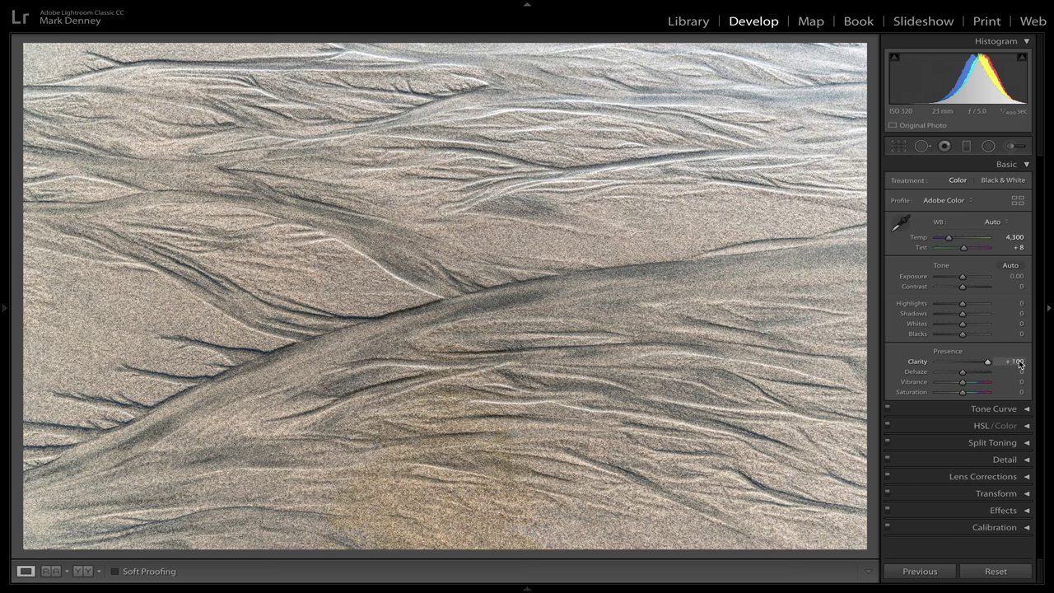
drag(984, 364, 911, 373)
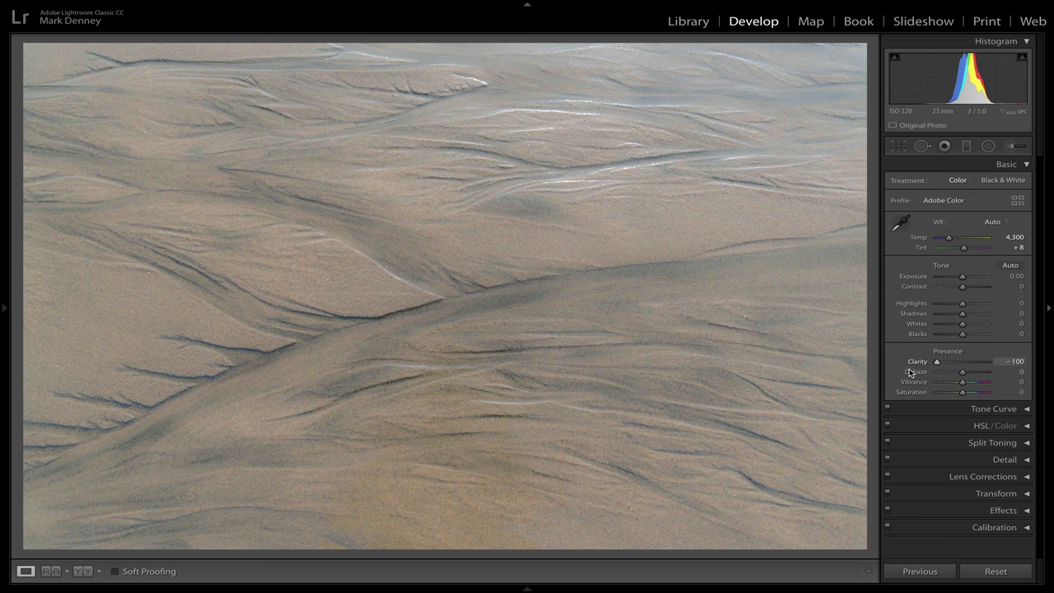
drag(936, 363, 1002, 369)
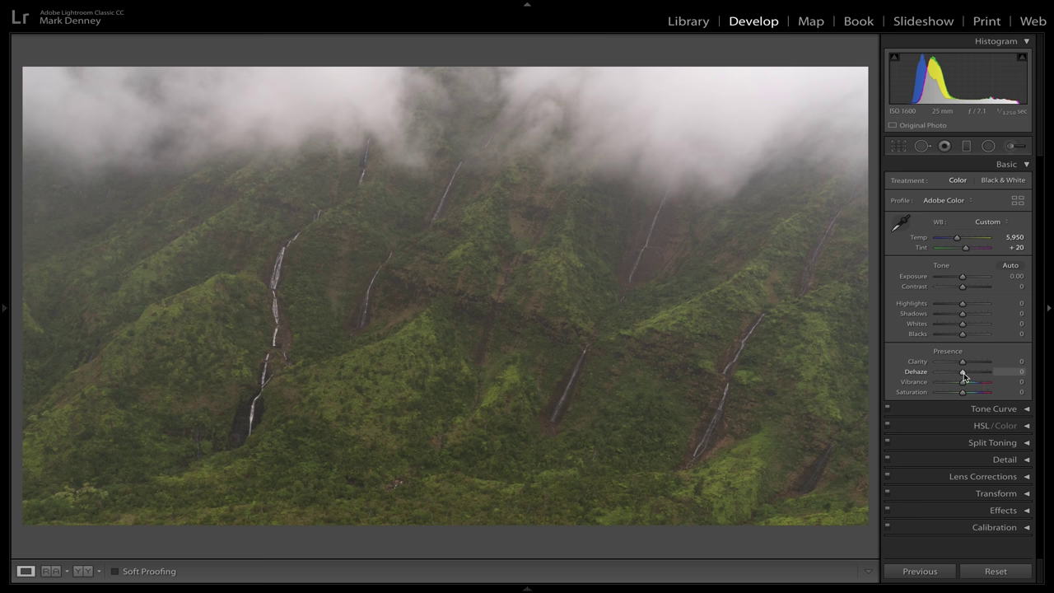
Raise the misty mountain photo's Dehaze to +76 and bring it down to −16
drag(970, 376, 983, 377)
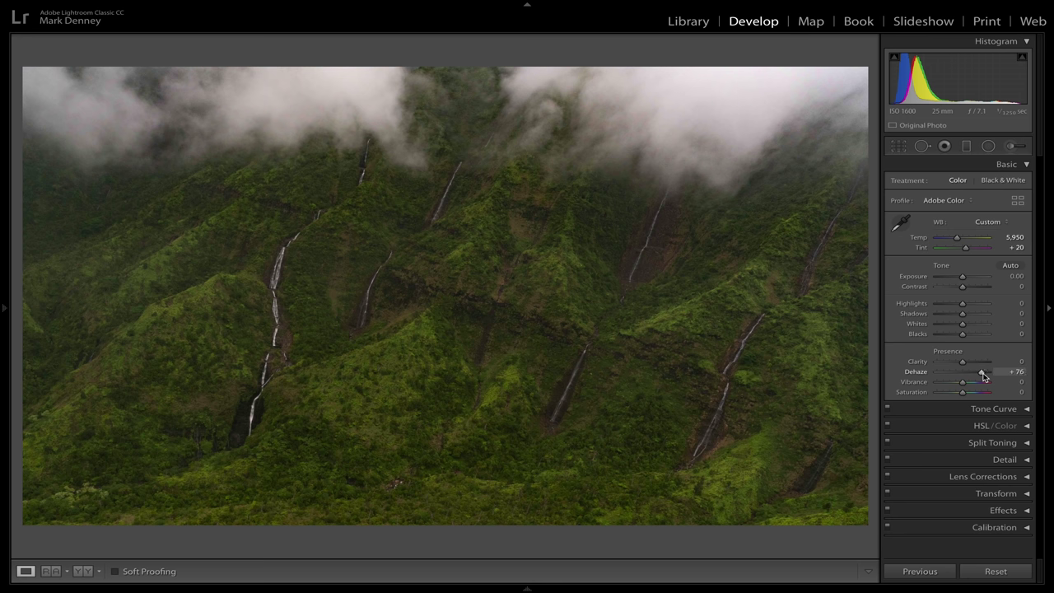
drag(982, 377, 960, 385)
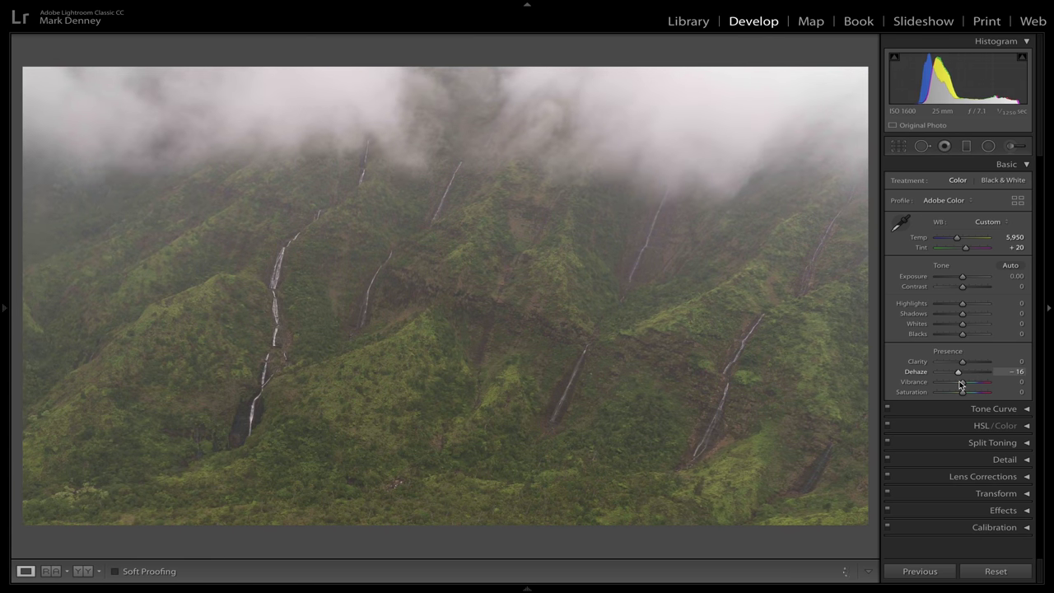